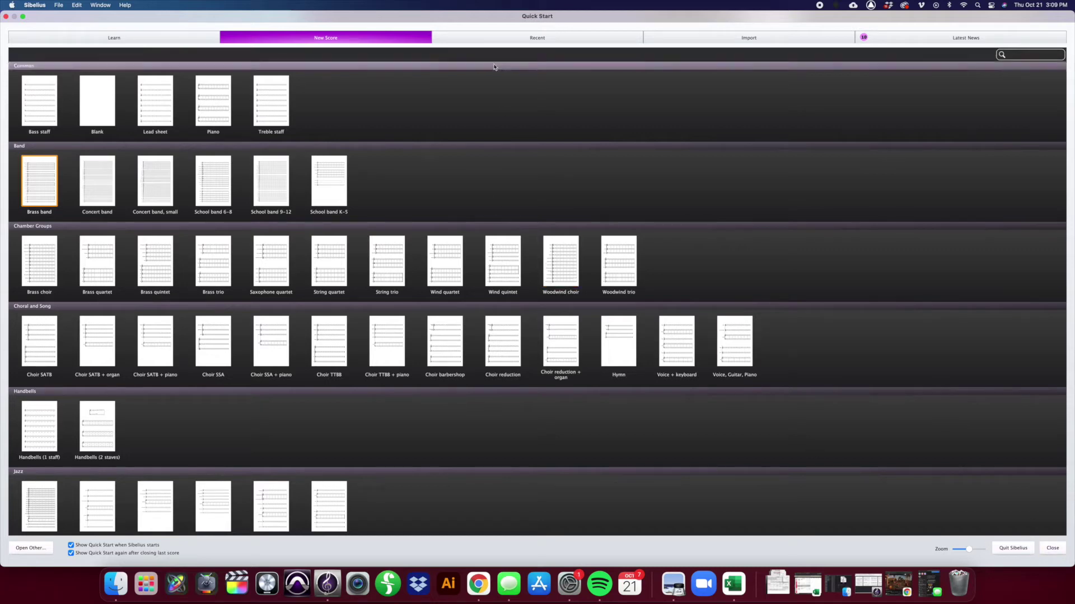
Step: Start a new score from the Blank template and bring up the instrument list
left_click(99, 105)
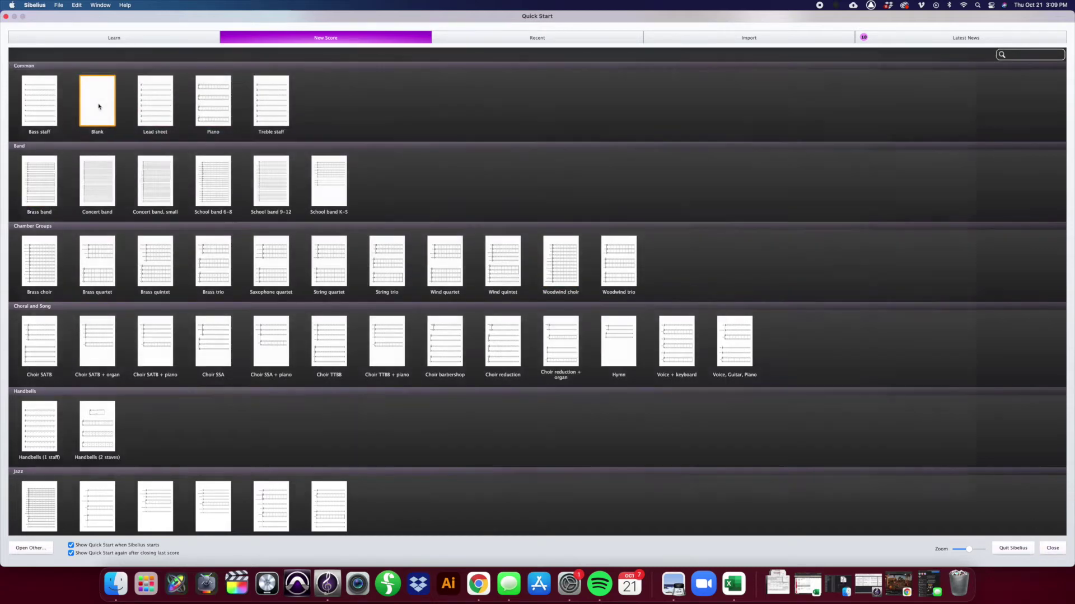
double_click(98, 106)
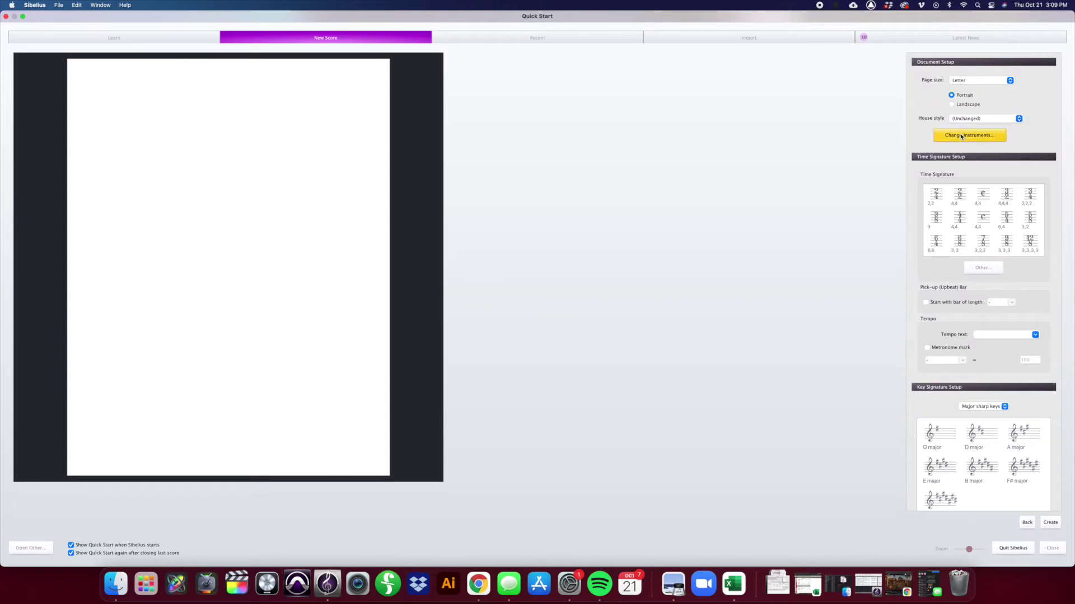
left_click(961, 136)
type("p")
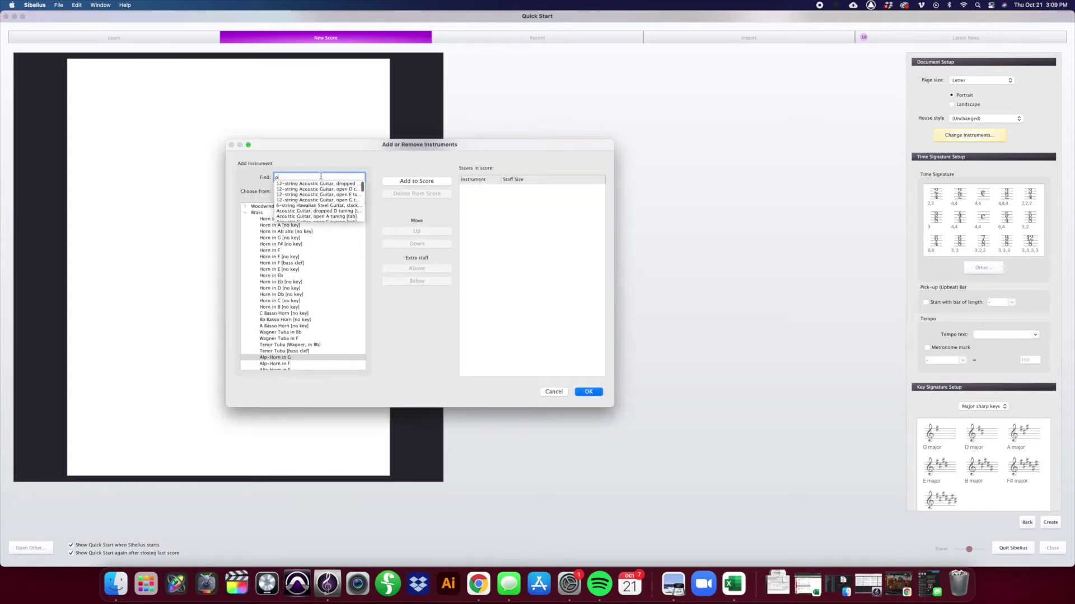
type("iano")
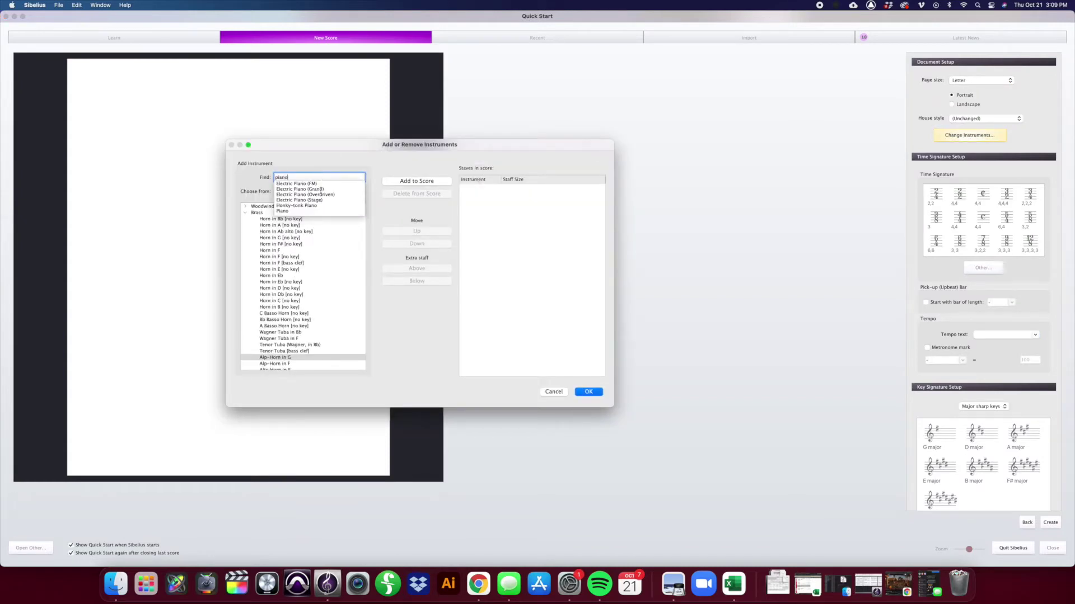
Step: Add Piano and Alp-Horn in F to the score
left_click(300, 211)
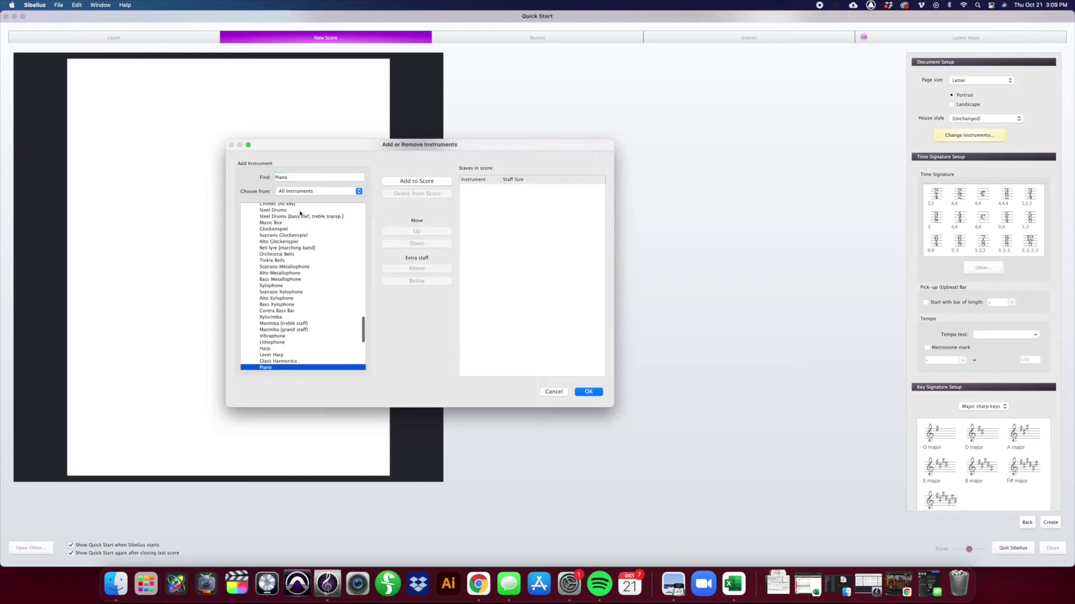
left_click(410, 180)
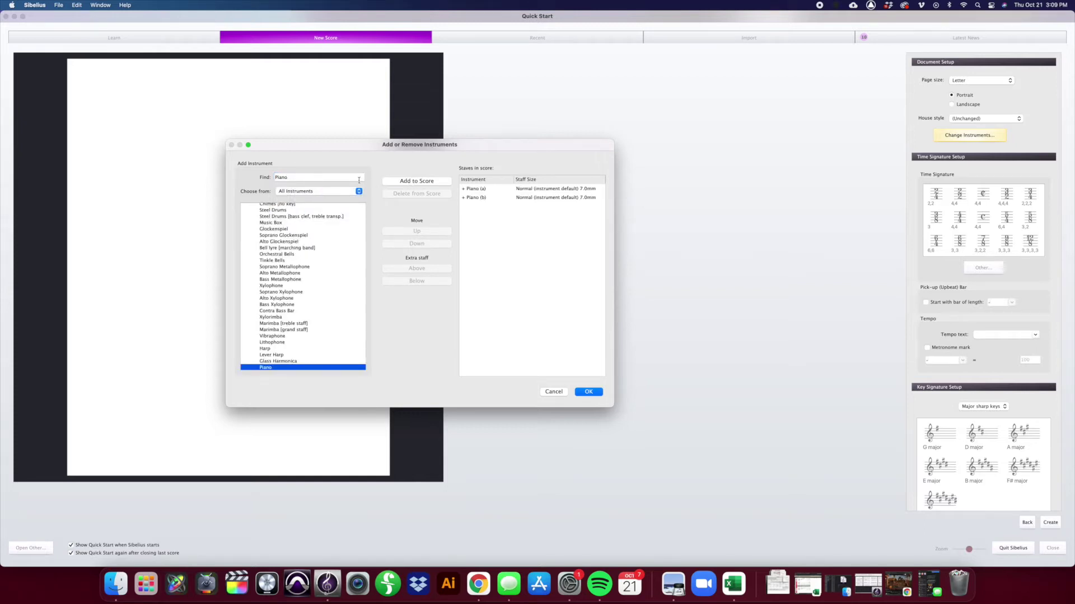
double_click(358, 179)
type("horn")
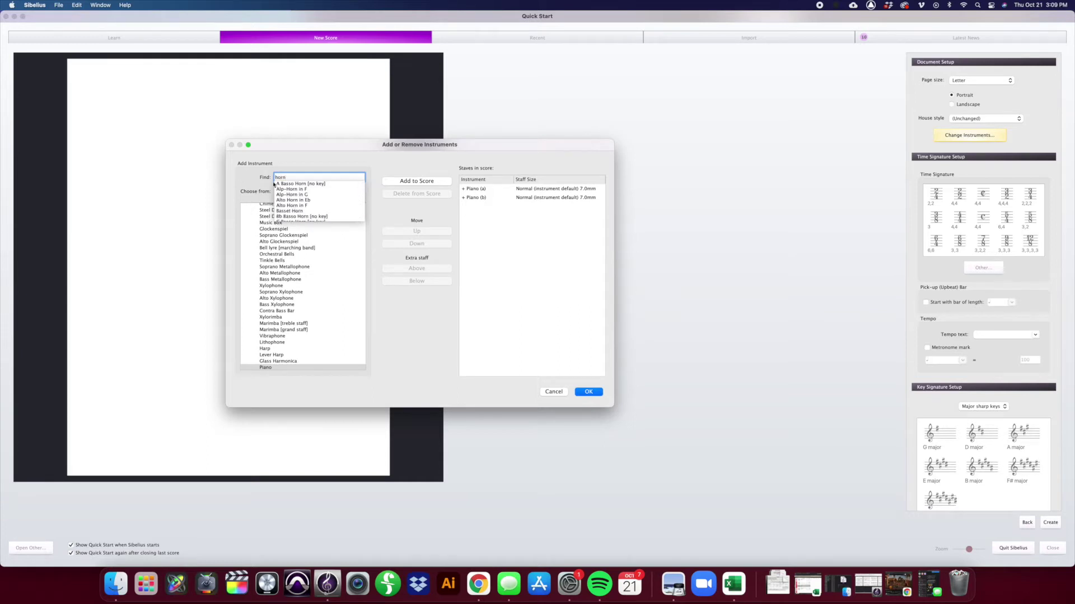
left_click(292, 189)
key("Return")
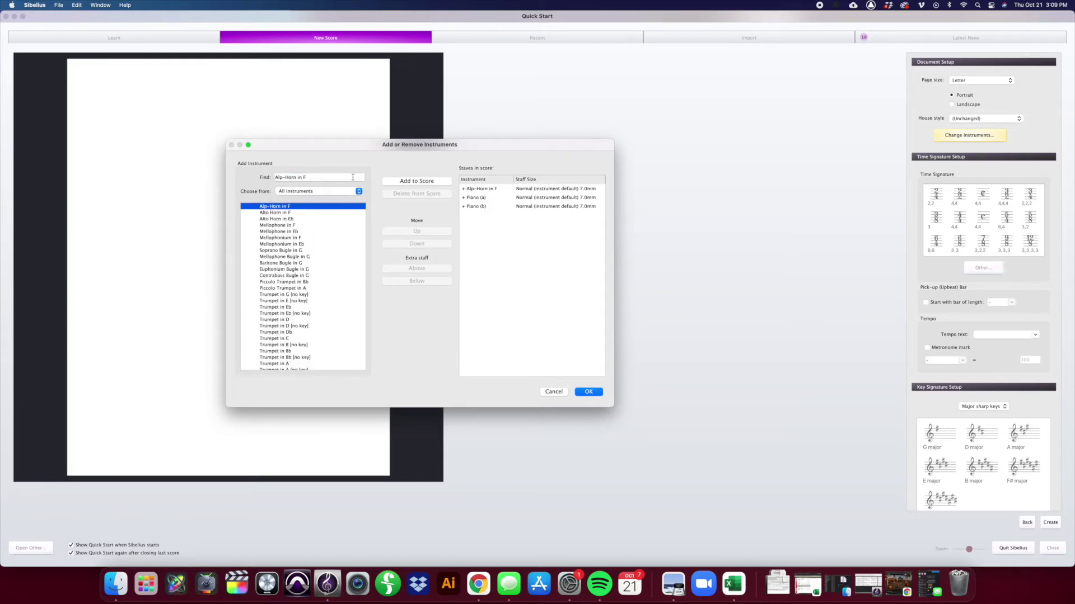
left_click(344, 177)
type("alp")
Step: Add Alp-Horn in G and confirm the three-instrument lineup
left_click(333, 189)
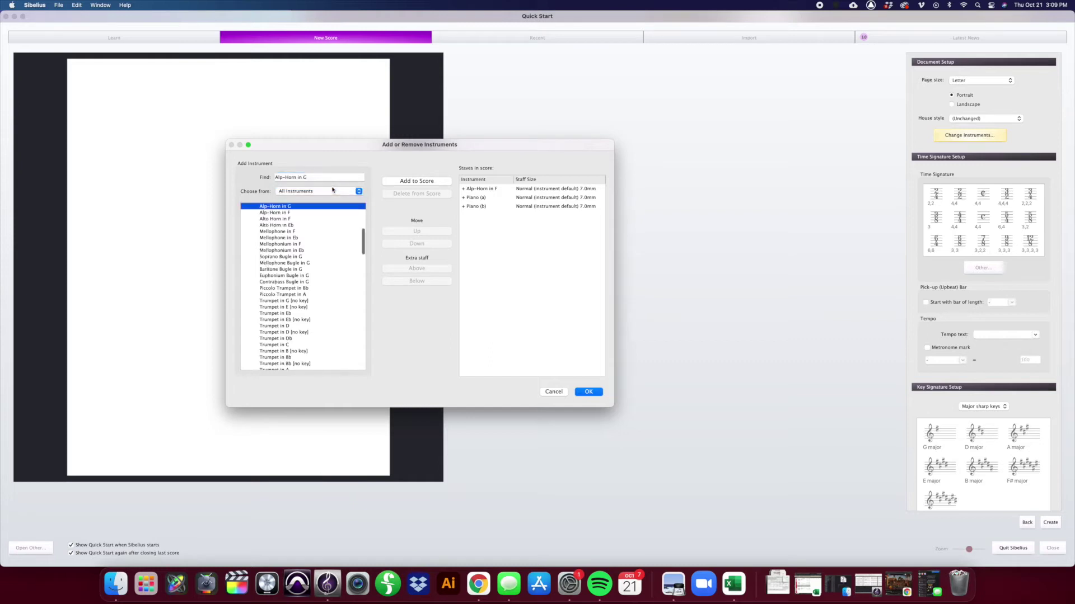
left_click(414, 181)
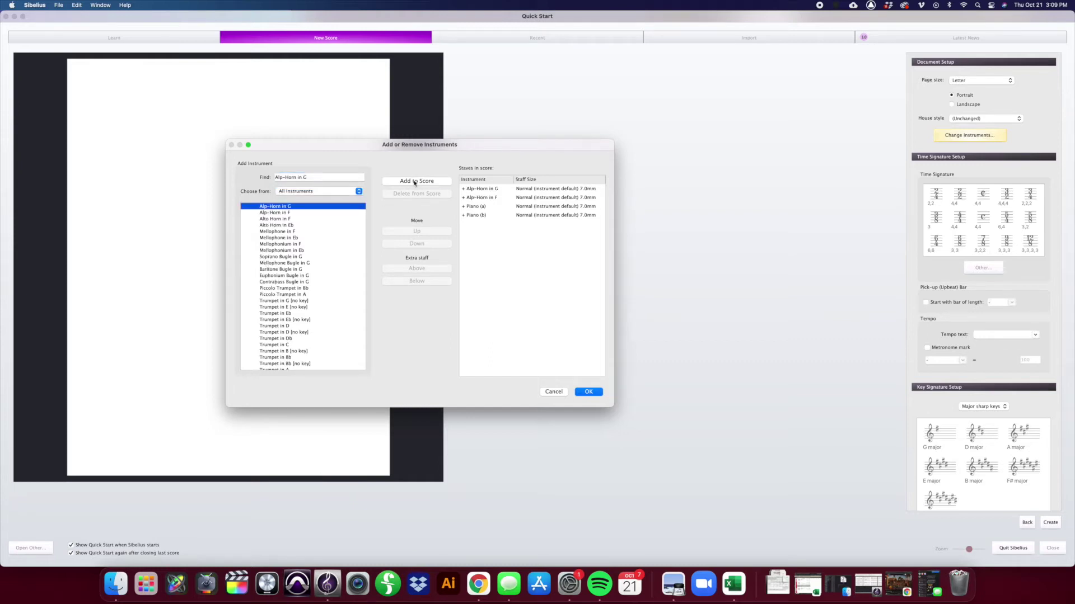
left_click(309, 213)
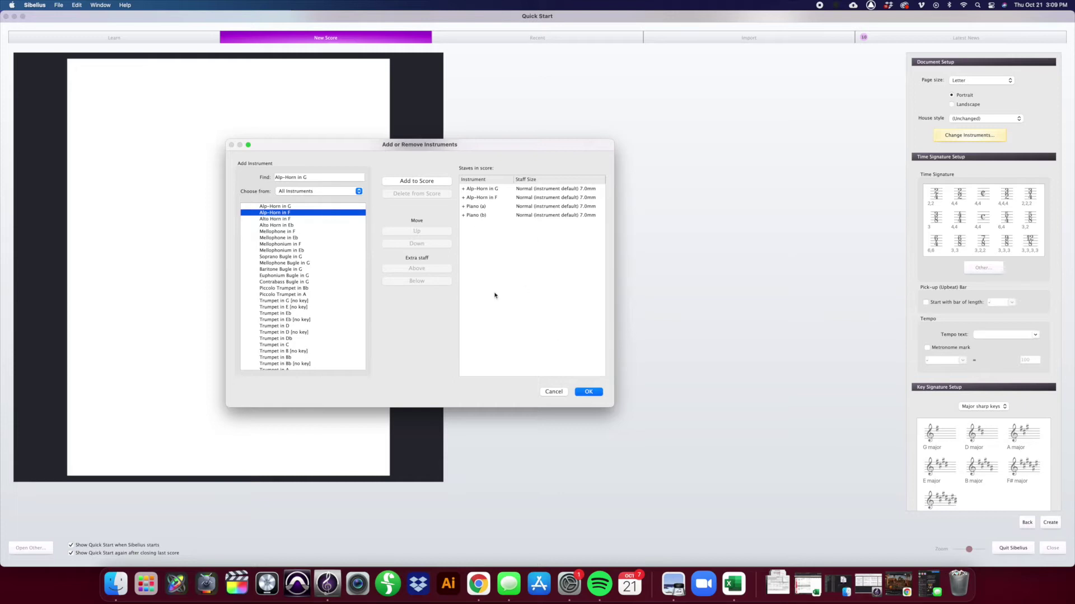
left_click(586, 394)
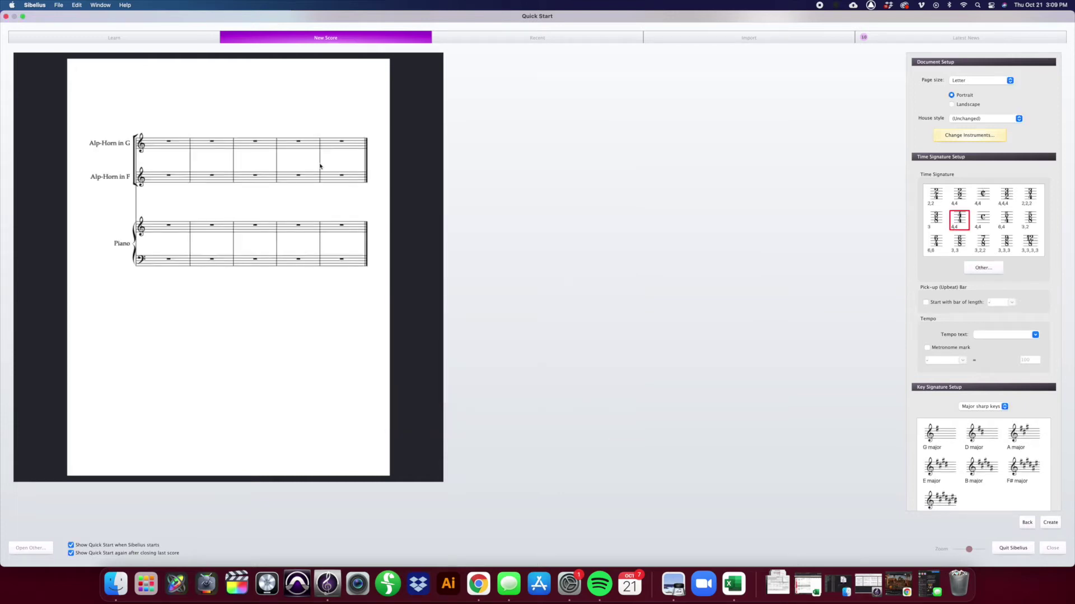
scroll(966, 294, "down", 5)
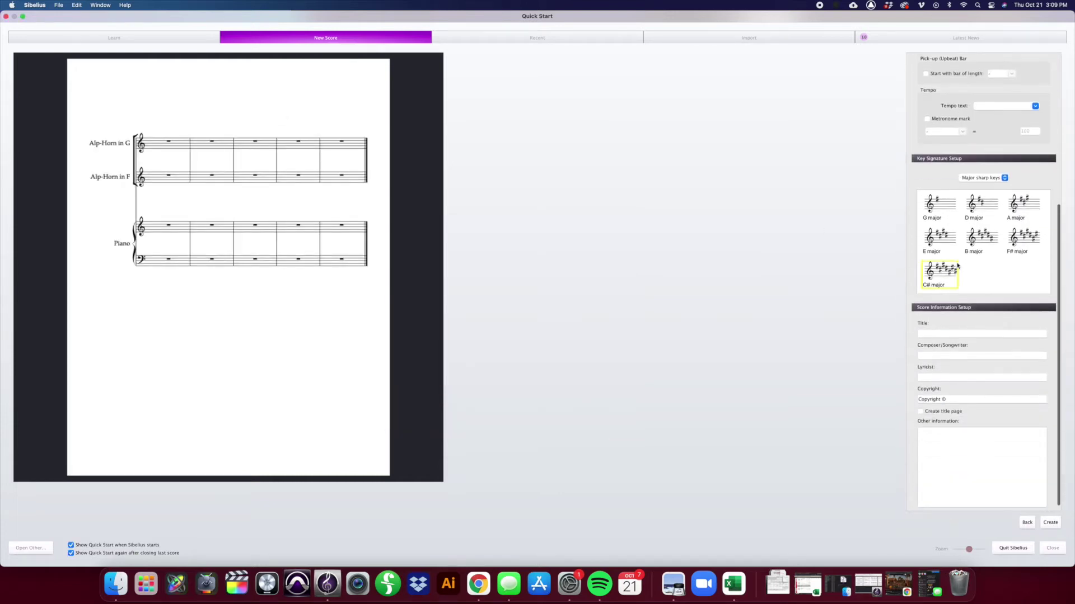
Step: Title the score 'Sonatina für 2 Alpenhorn', credit composer The Horn Hippie, and create it
left_click(956, 338)
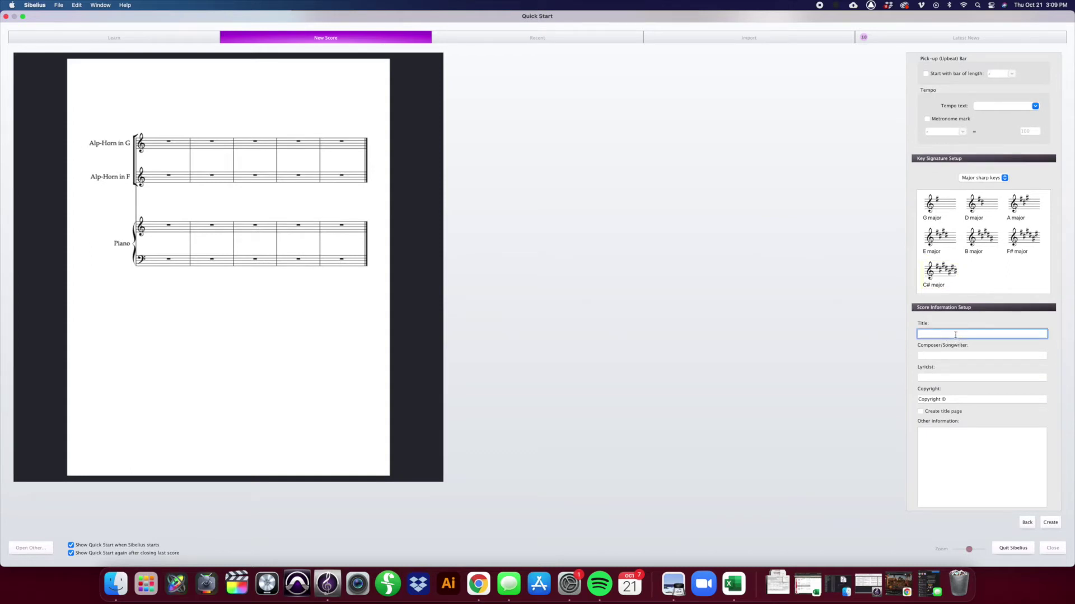
type("Sonatina für 2 Alpenhorn")
left_click(952, 355)
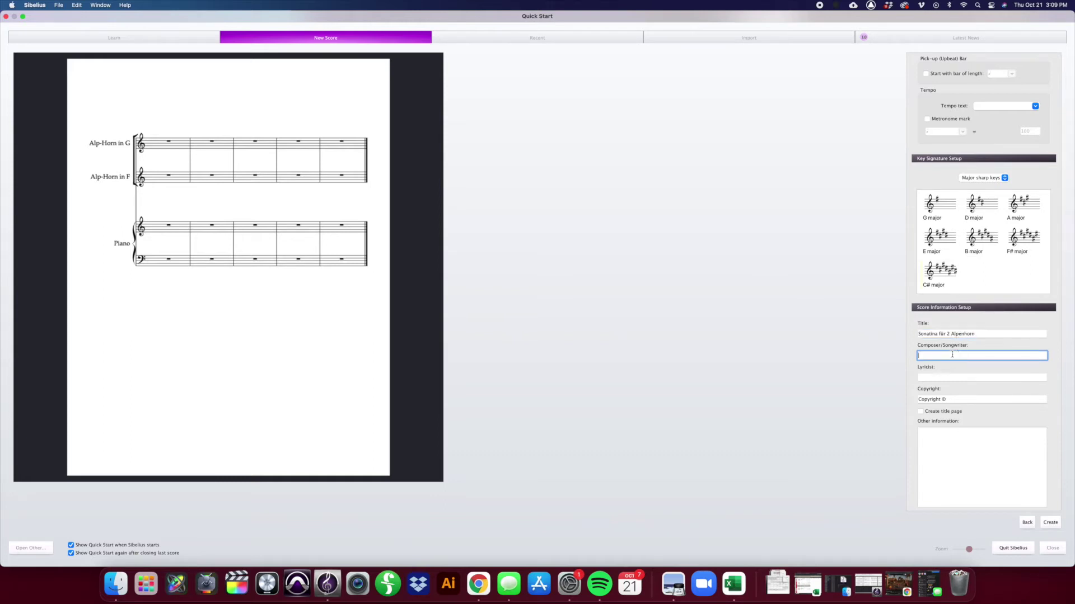
type("TheHorn Hippie")
left_click(1046, 523)
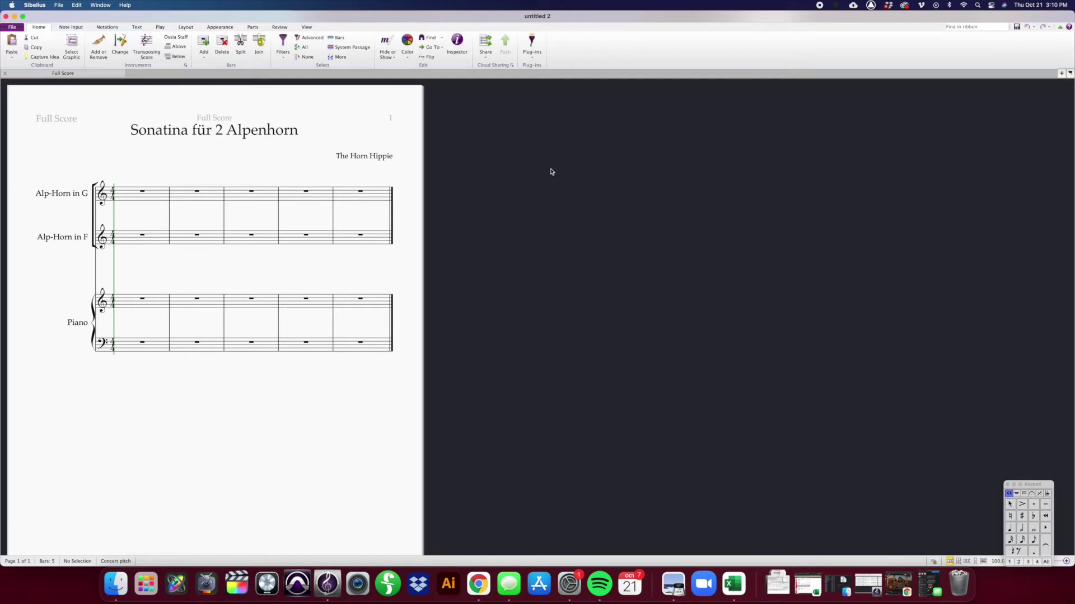
Step: Show Inspector properties for bar 1 of the Alp-Horn in G staff
left_click(127, 197)
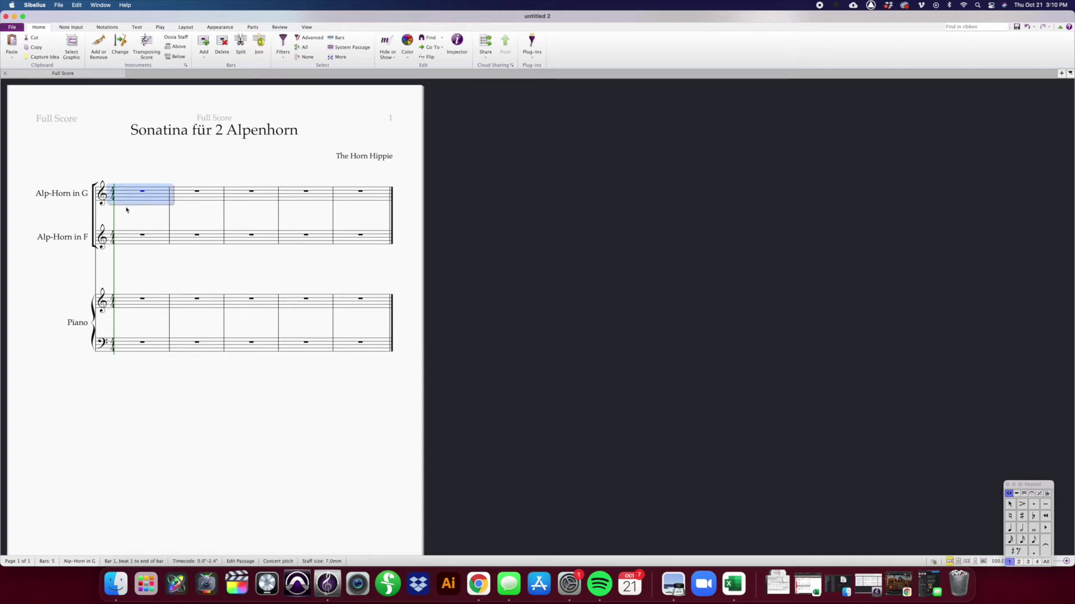
key("super+alt+i")
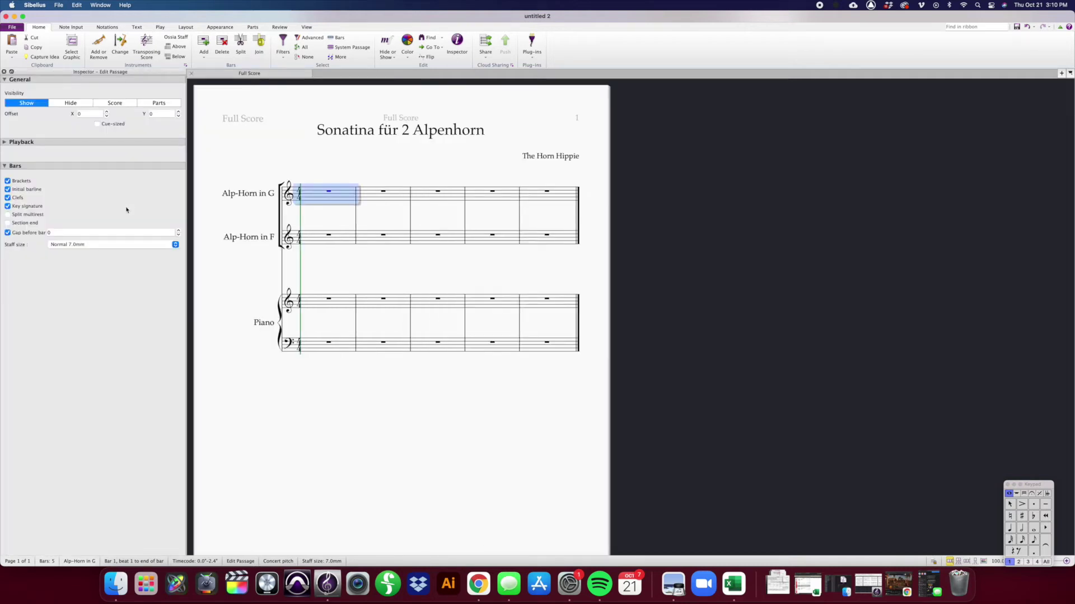
Step: Reopen the Inspector on Alp-Horn in G bar 1 and set its staff size to Medium
left_click(4, 72)
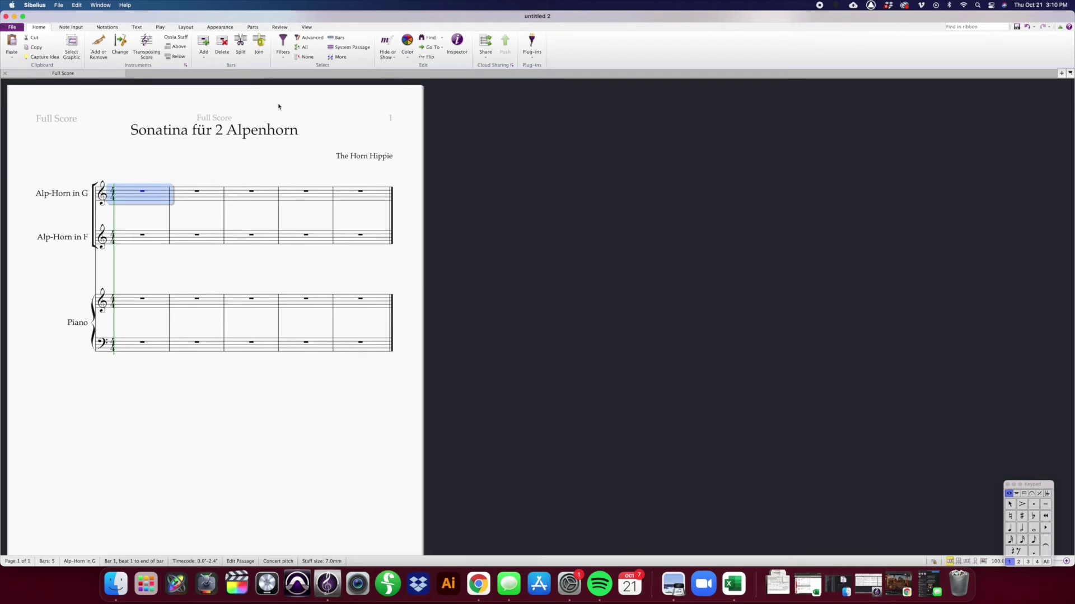
left_click(457, 42)
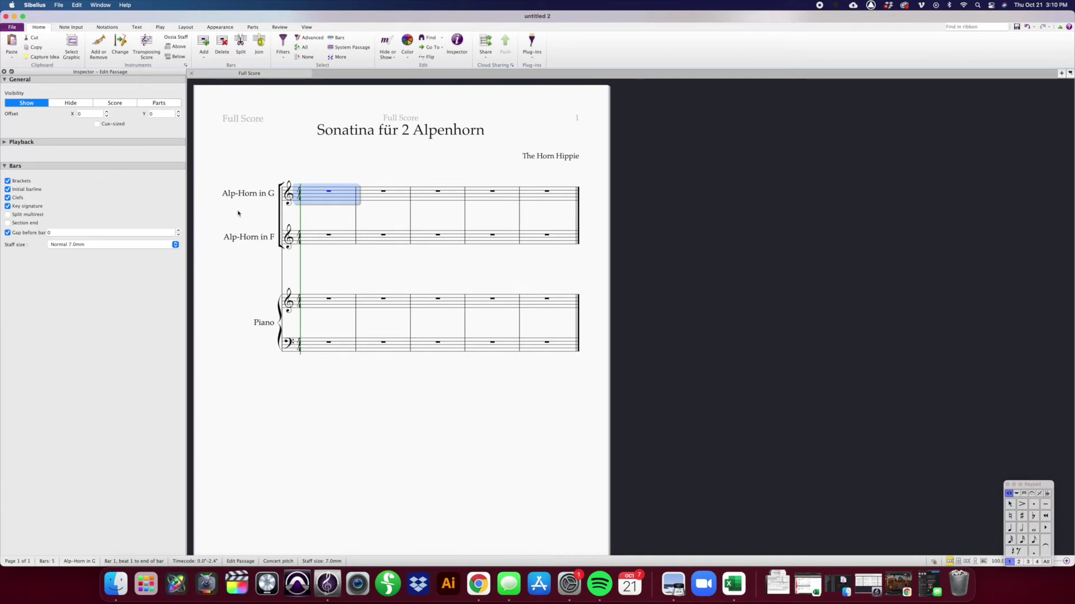
left_click(388, 196)
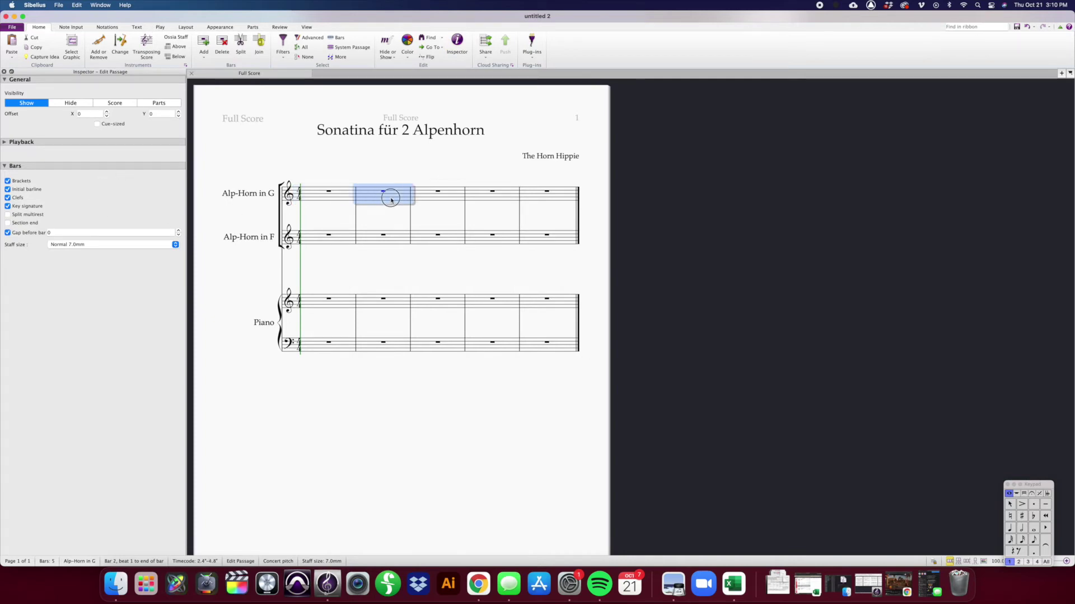
left_click(342, 200)
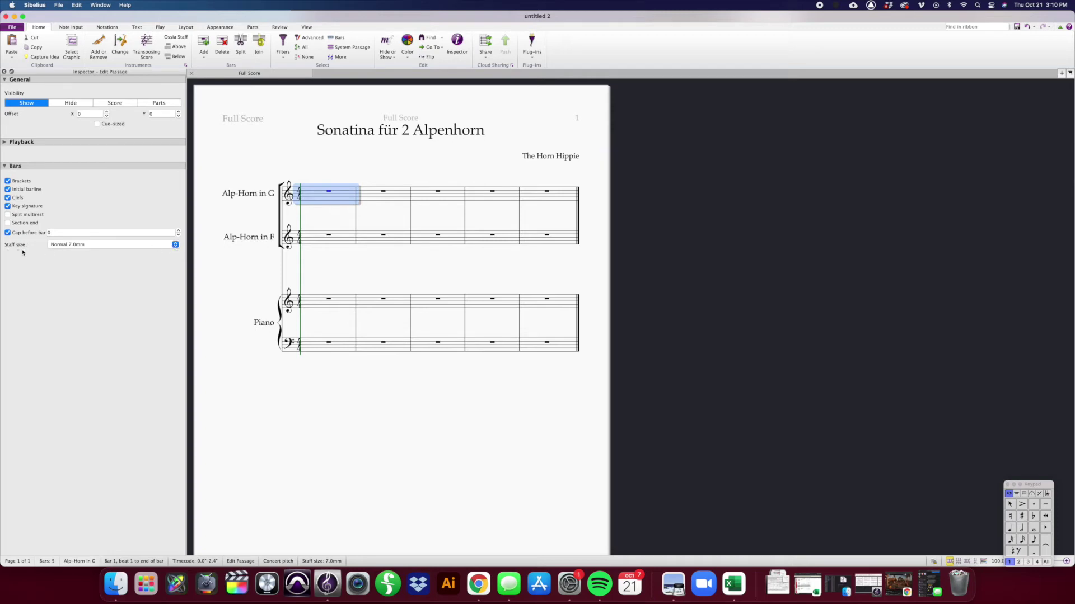
left_click(95, 243)
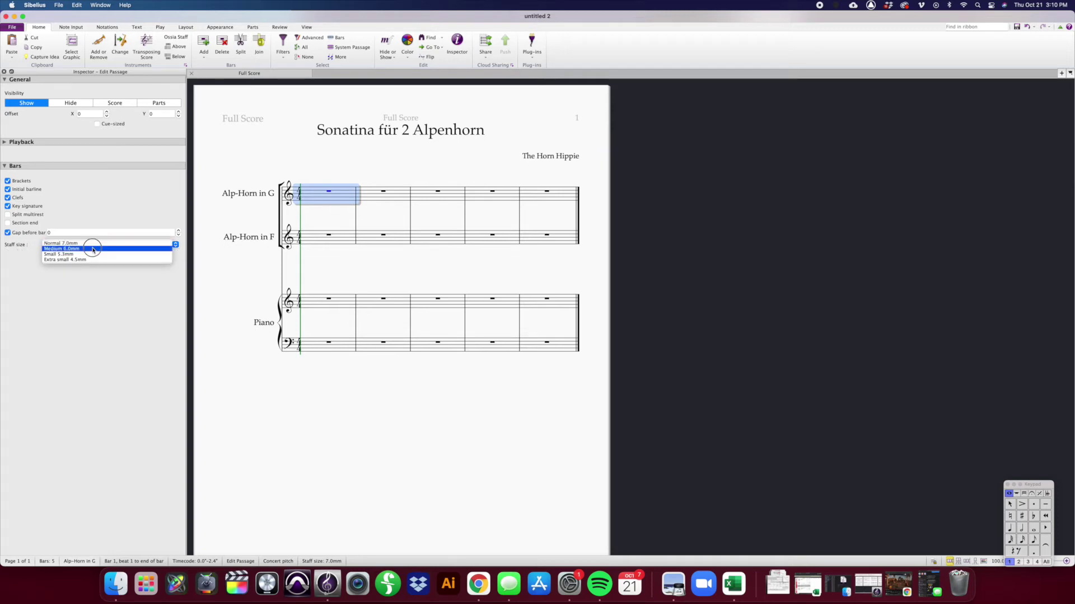
left_click(94, 249)
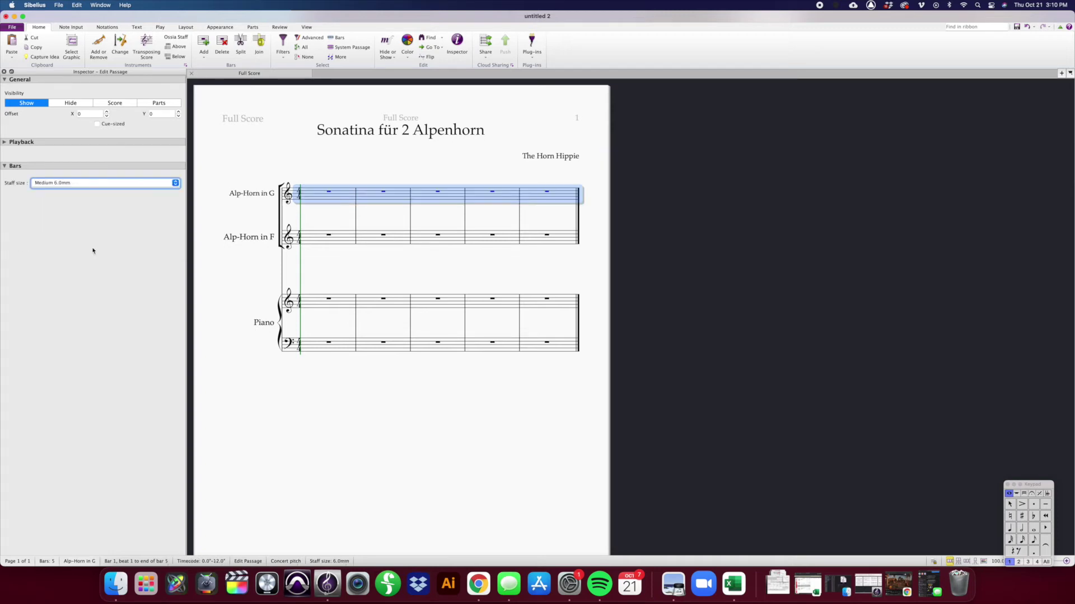
Step: Try Small and Extra small on the top alphorn staff, settling back on Medium 6.0mm
left_click(175, 183)
left_click(168, 187)
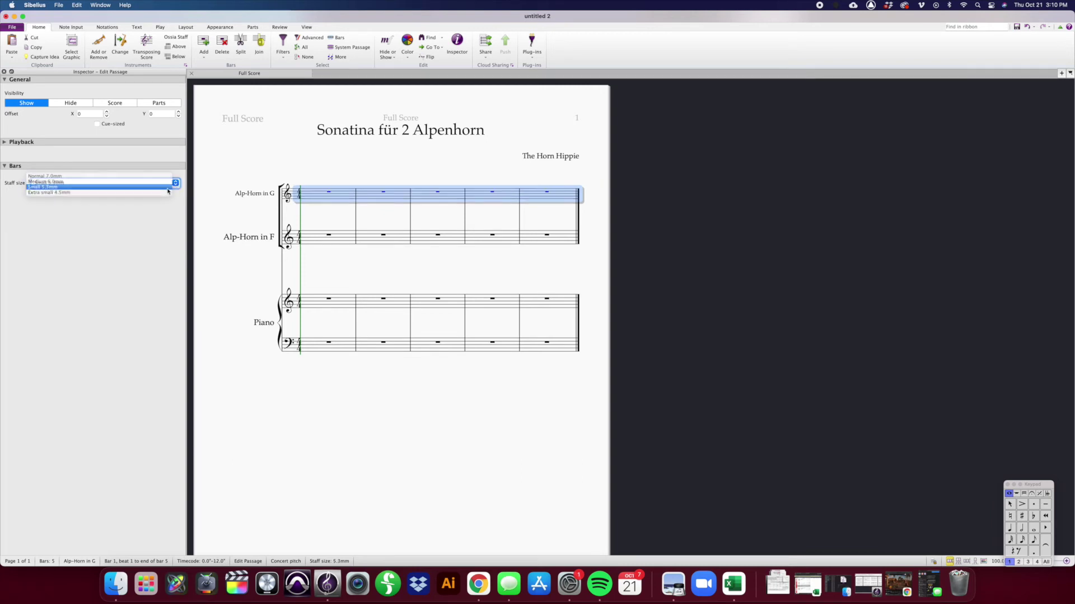
left_click(175, 183)
key("Down")
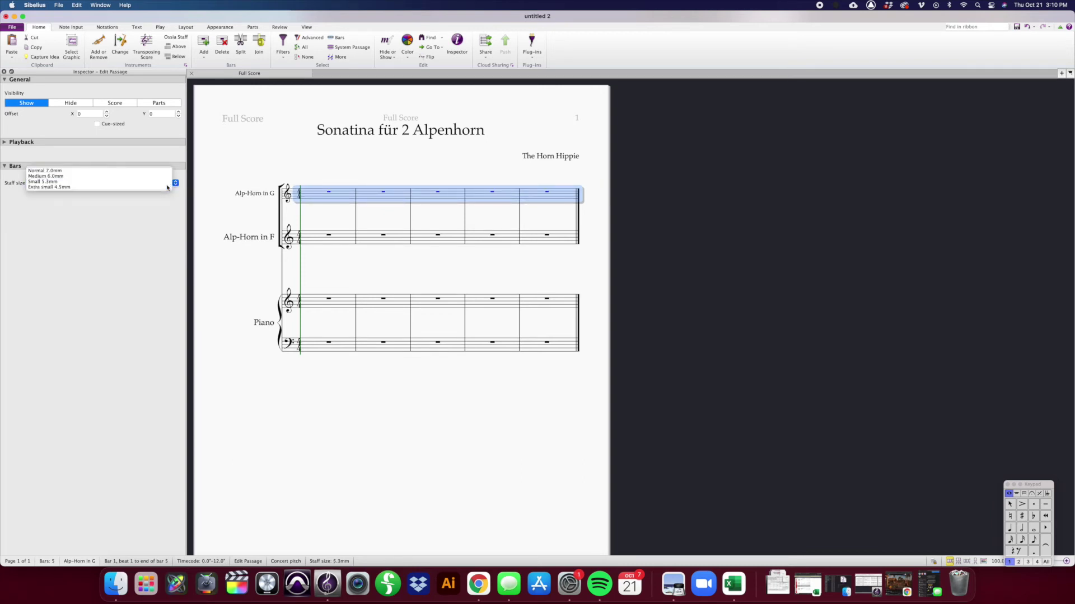
key("Return")
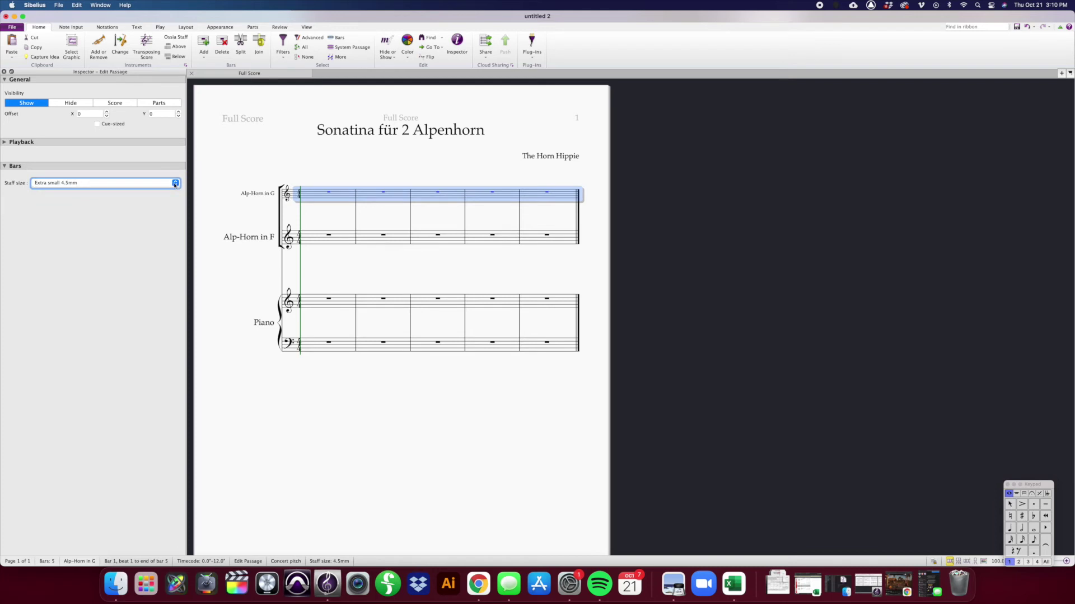
left_click(175, 183)
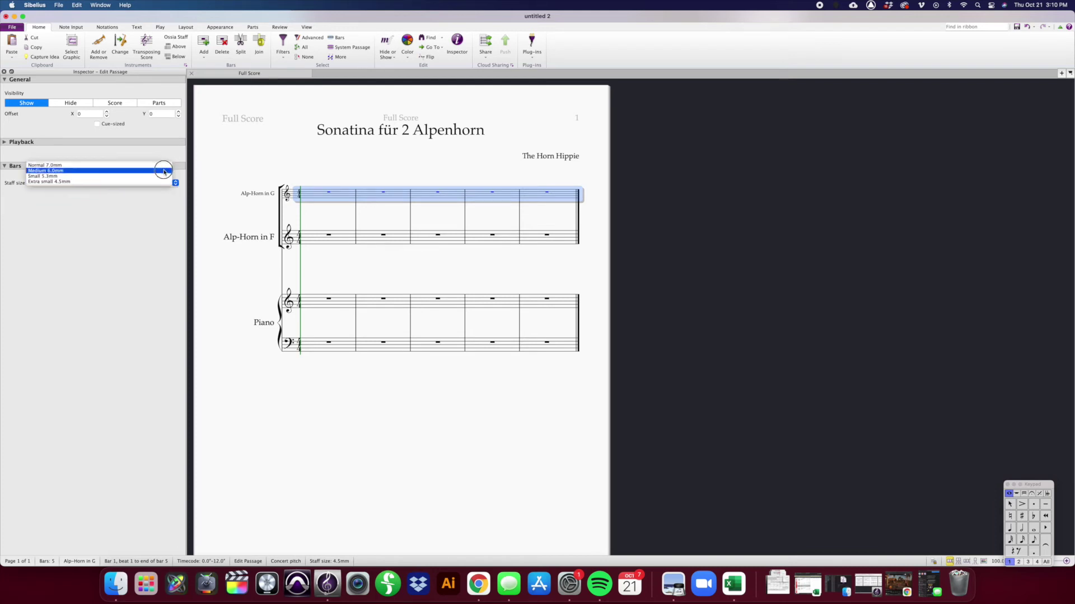
left_click(164, 172)
Step: Set both the Alp-Horn in F and Alp-Horn in G staves to Small 5.3mm
left_click(314, 239)
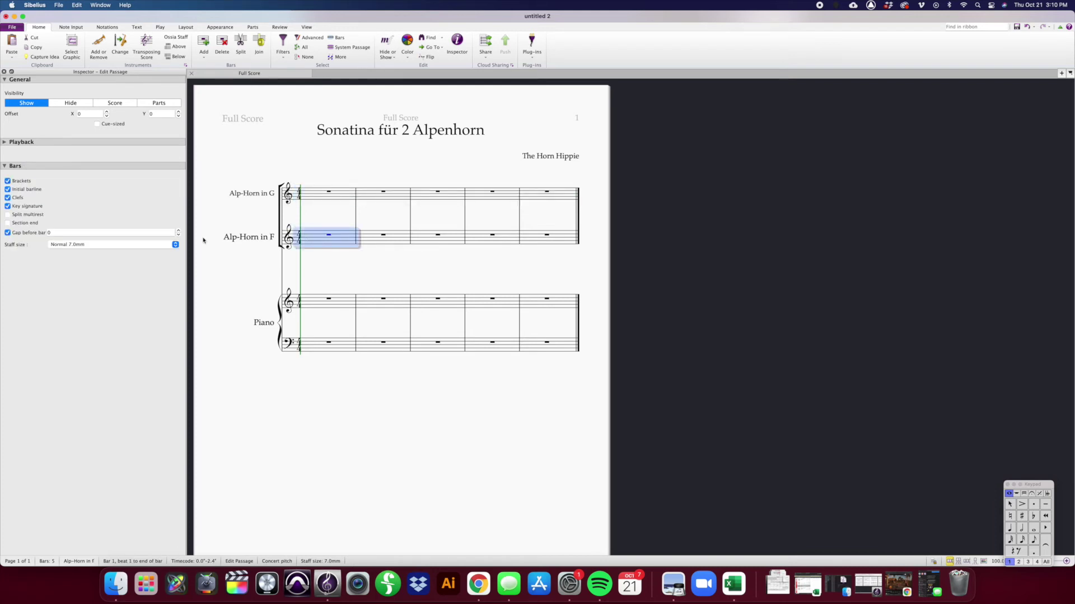
left_click(175, 245)
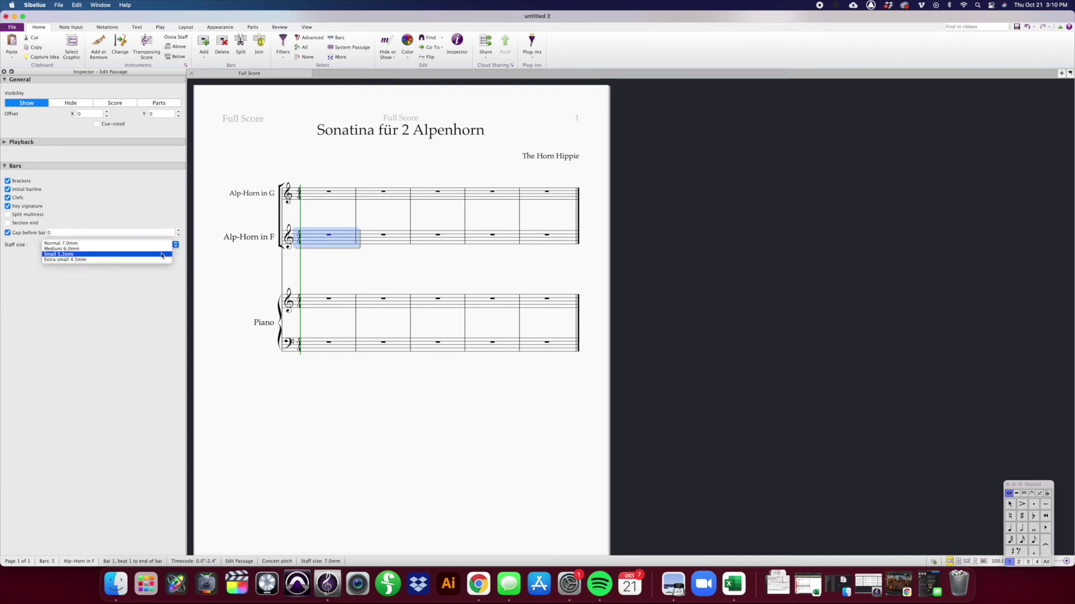
left_click(162, 255)
left_click(319, 195)
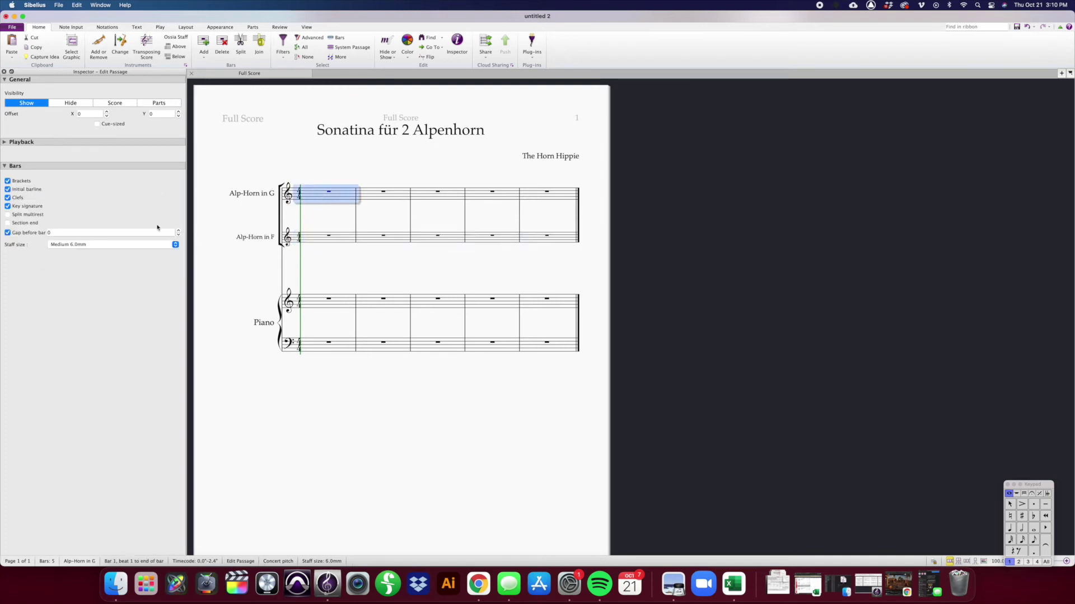
left_click(175, 245)
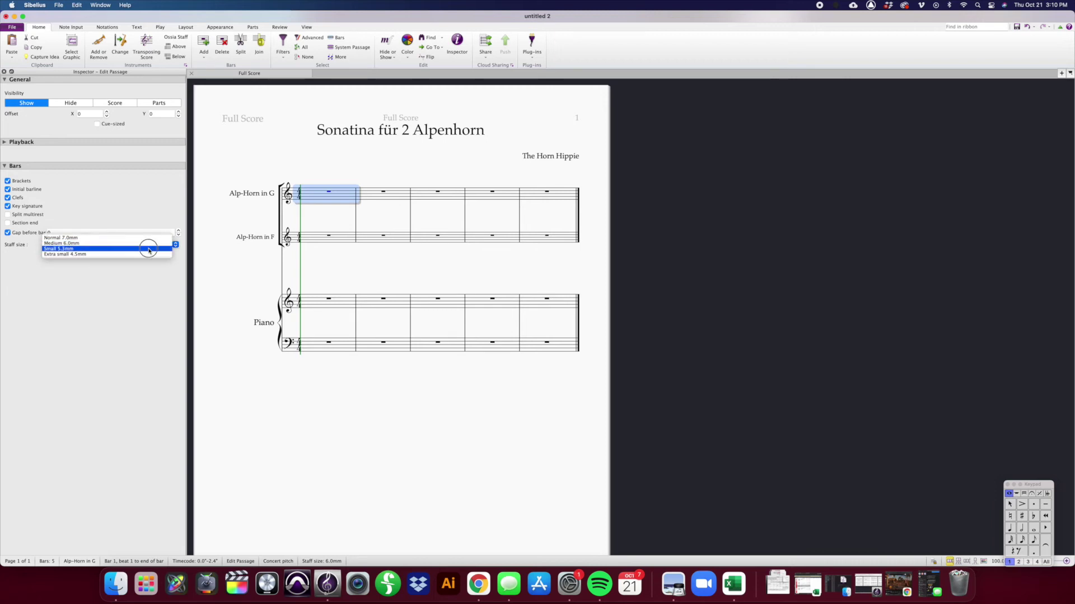
left_click(147, 252)
Step: Enter four notes in bar 1 of both the Alp-Horn in G and Alp-Horn in F staves
key("Escape")
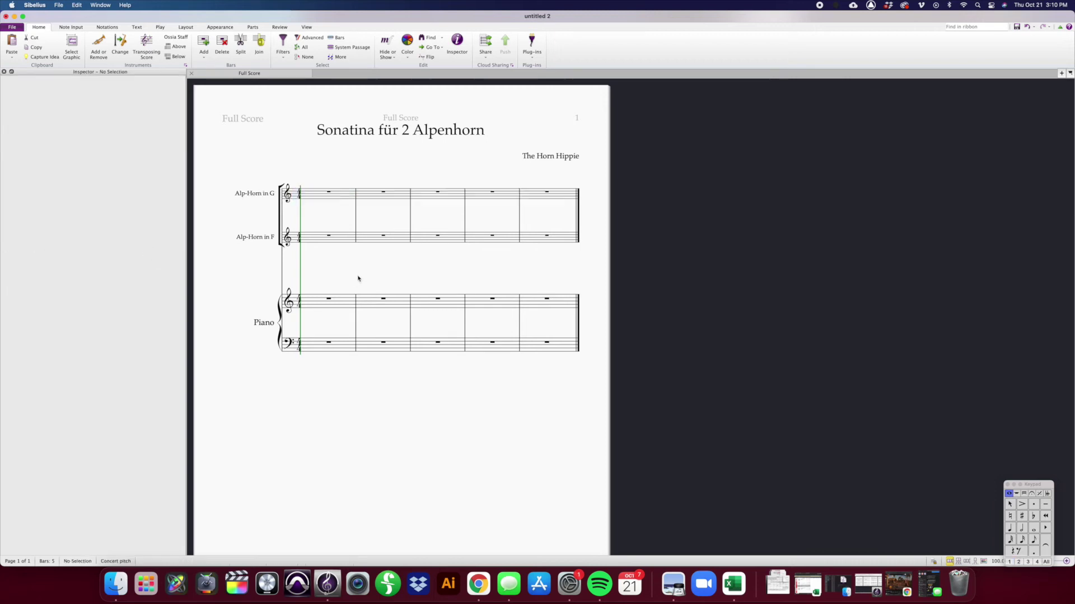
left_click(322, 199)
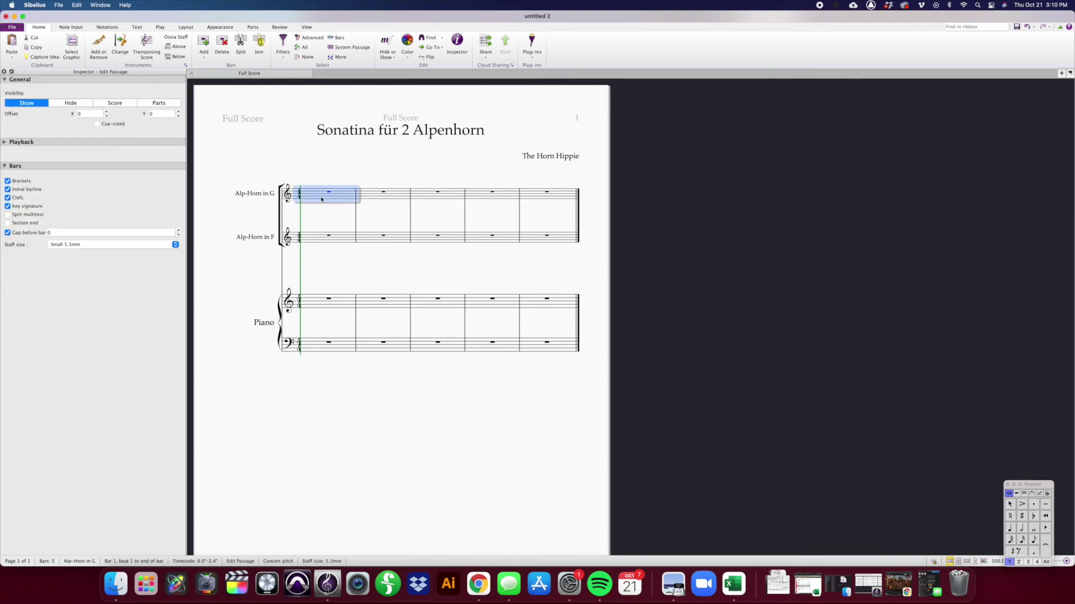
type("n")
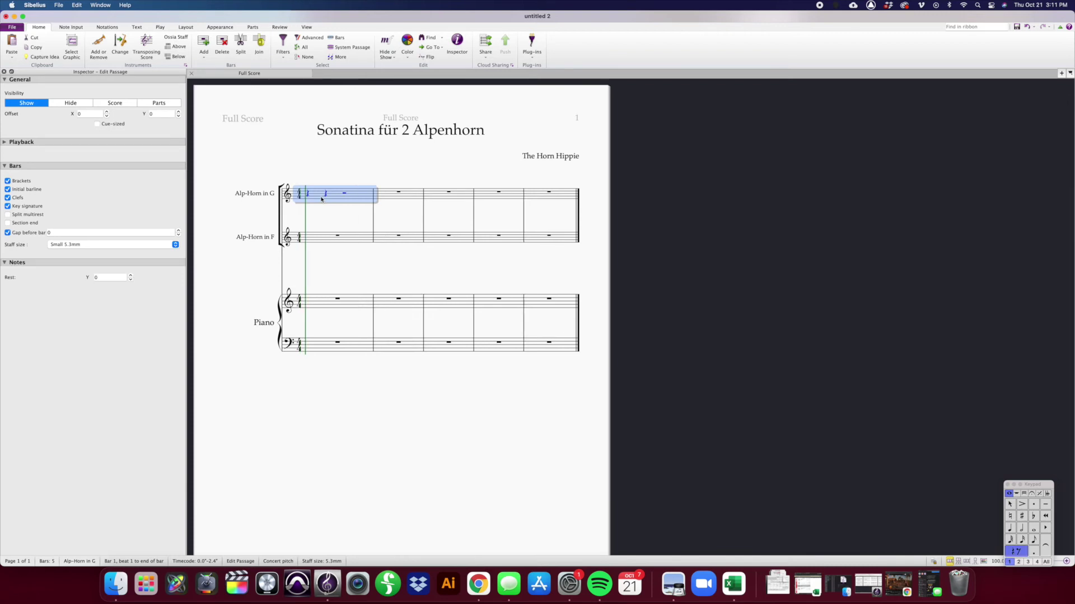
type("ggg")
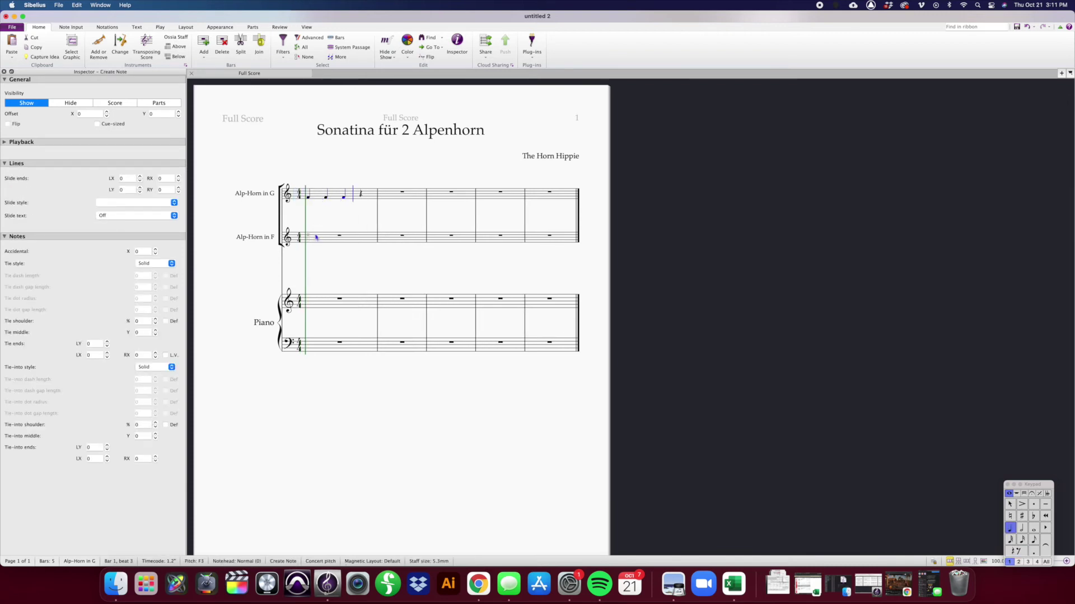
left_click(316, 242)
type("ccc")
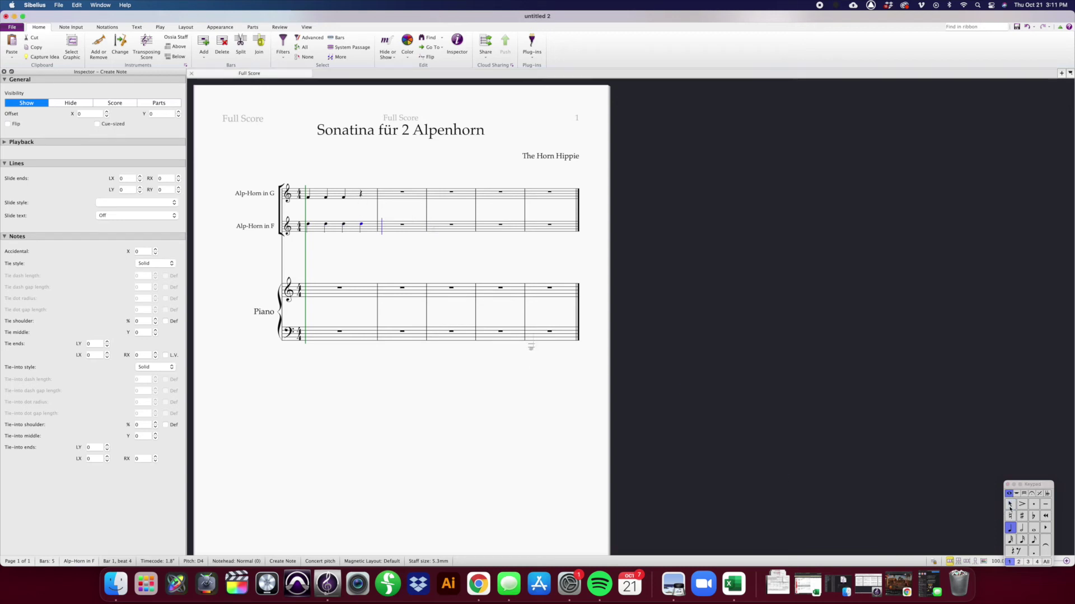
key("Escape")
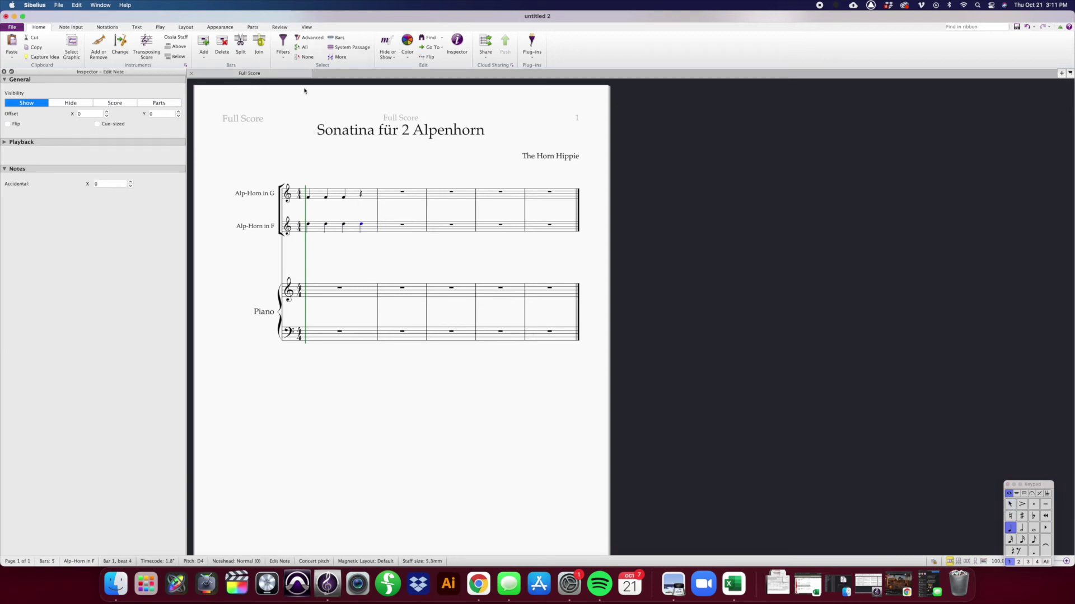
Step: View the Alp-Horn in G part in its own tab, then return to the full score
left_click(324, 77)
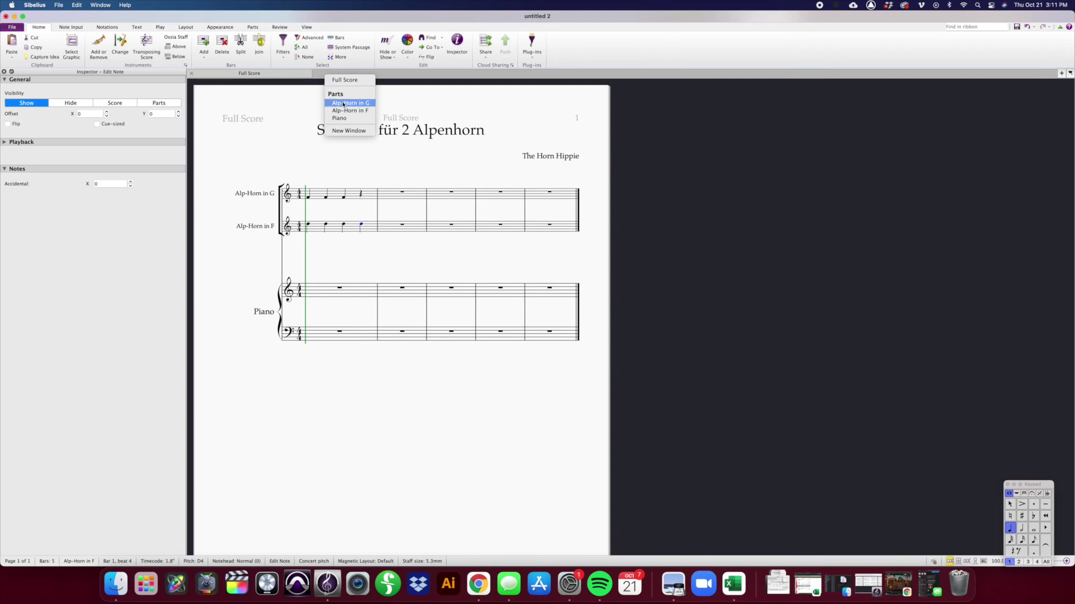
left_click(342, 103)
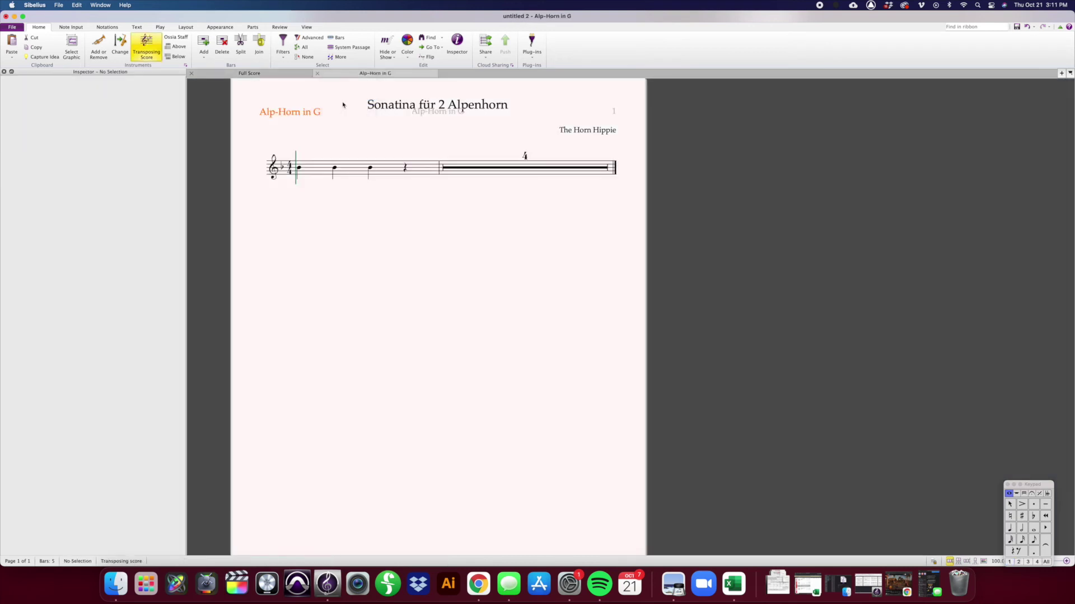
left_click(323, 174)
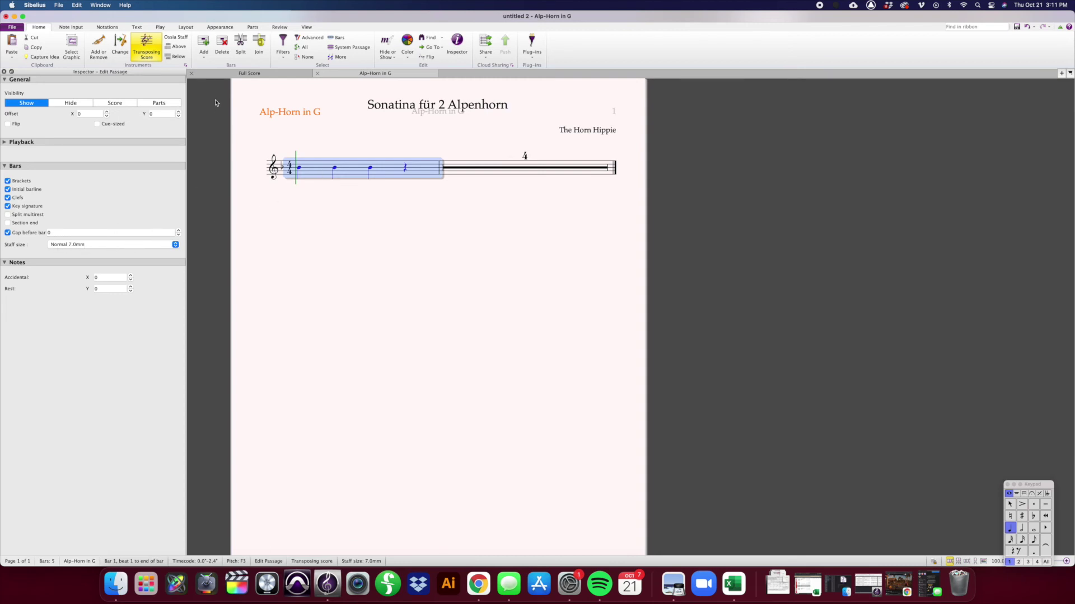
left_click(228, 73)
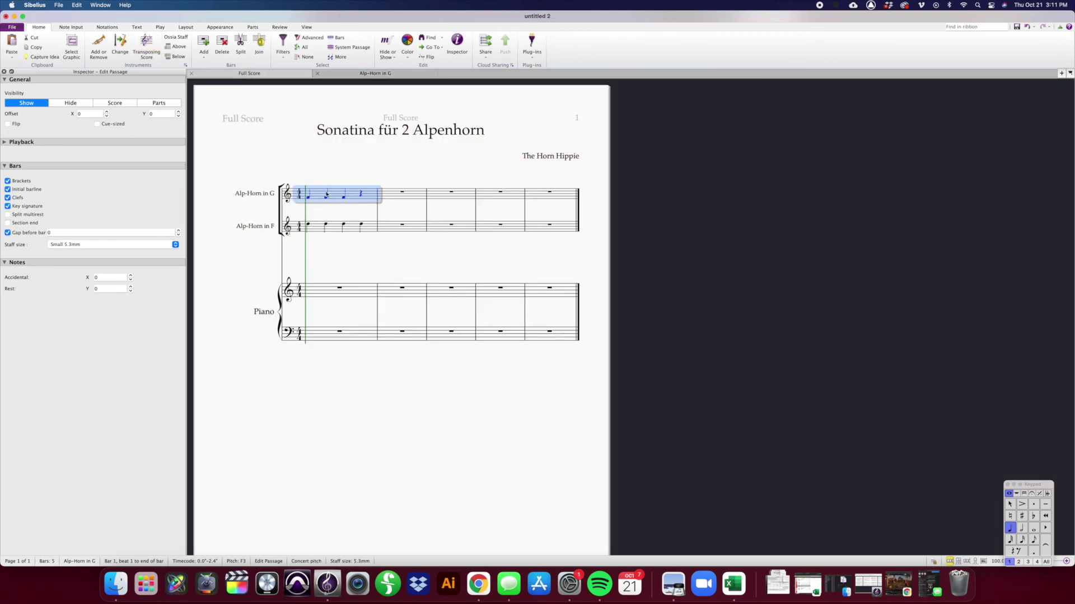
Step: Enter slurred notes in bar 1 of the piano treble and bass staves
left_click(316, 289)
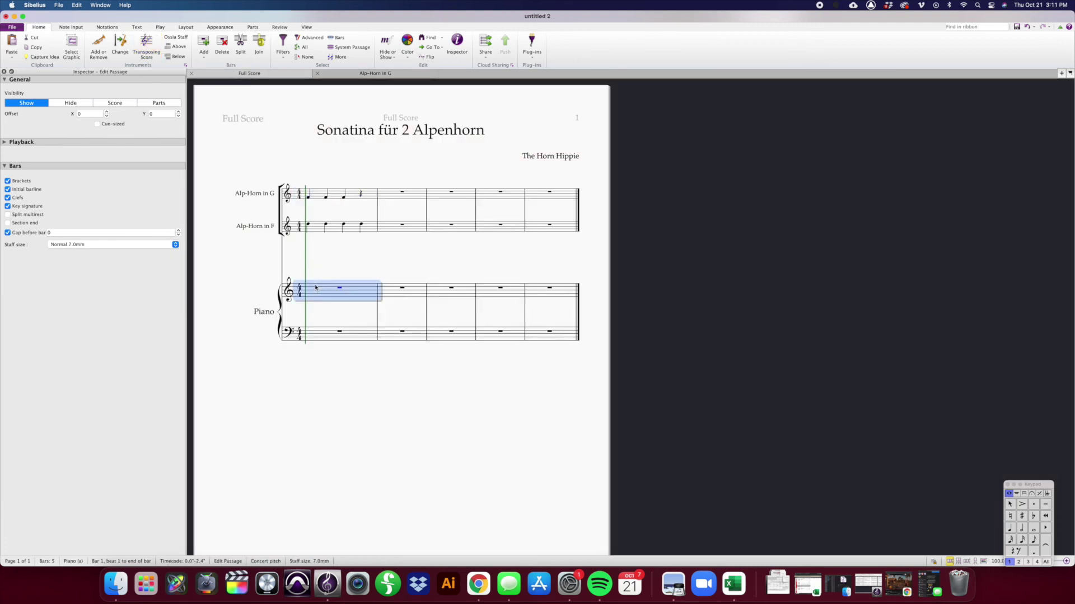
key("ctrl+v")
left_click(325, 316)
key("c")
key("f")
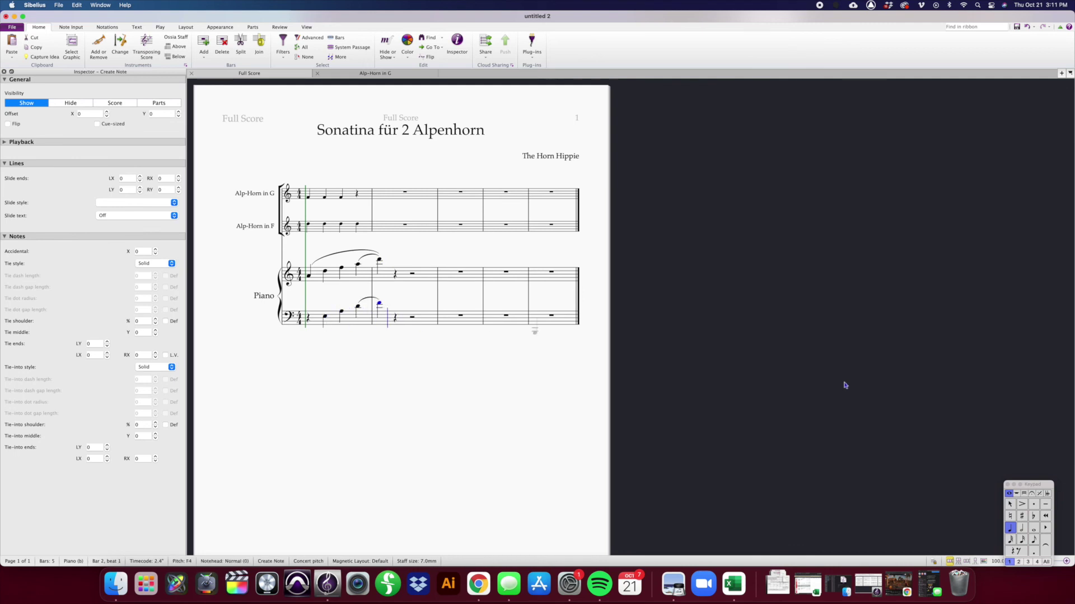
key("Escape")
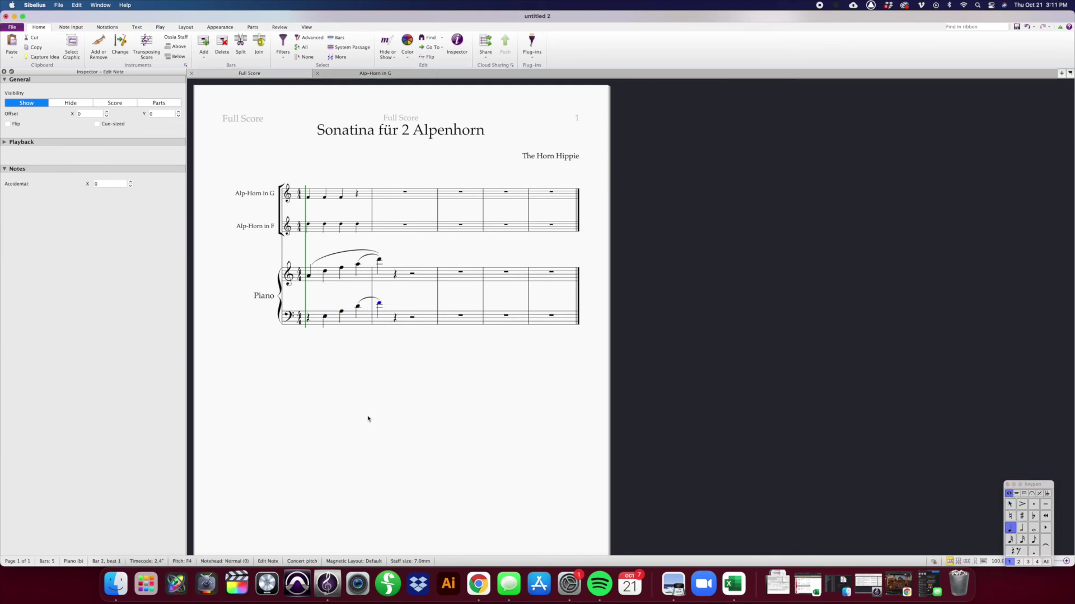